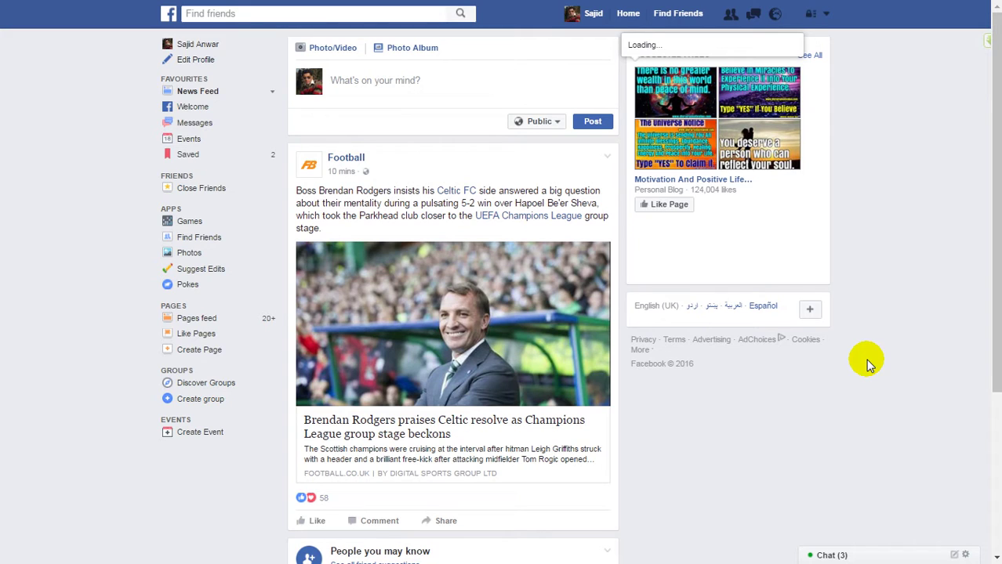
# Go to Settings from the account menu and expand the Contact row for editing.
pyautogui.click(825, 15)
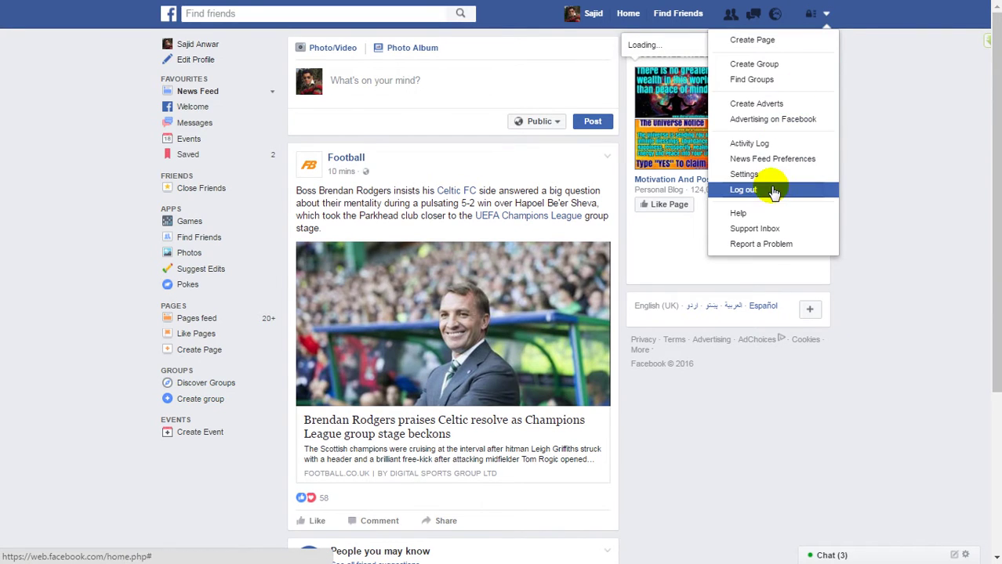
pyautogui.click(774, 182)
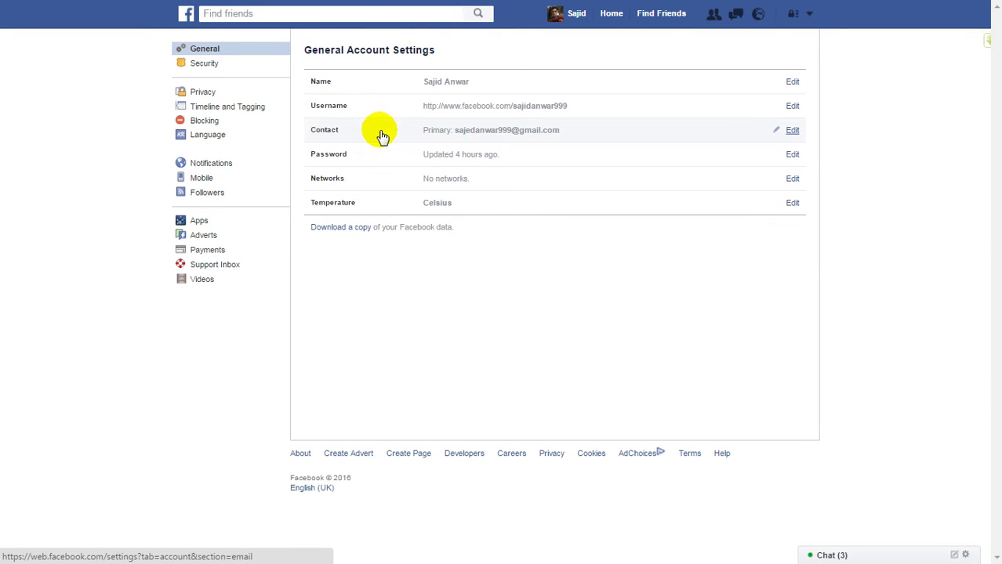
pyautogui.click(499, 133)
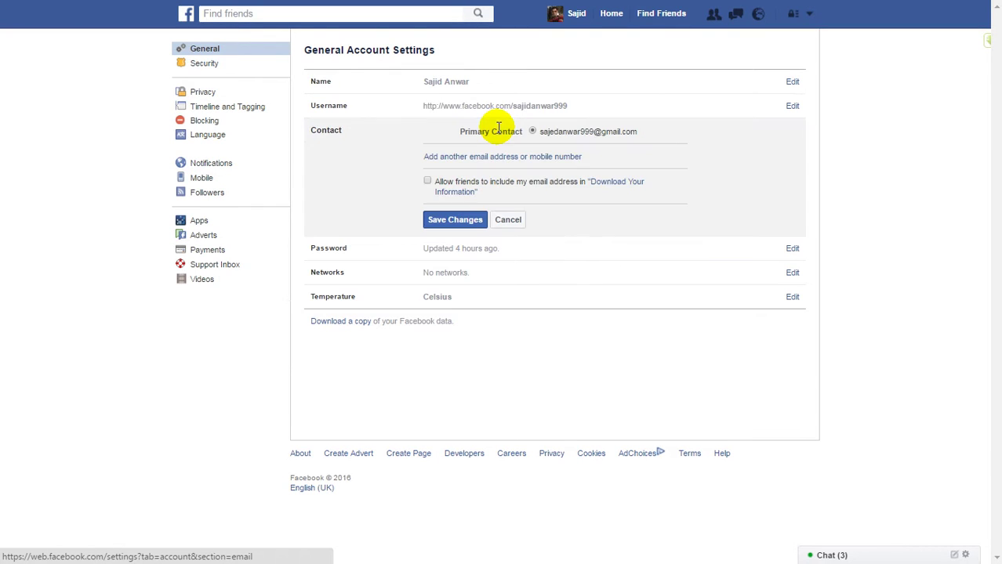
# Add the new Gmail address as another contact email so a verification code is sent.
pyautogui.click(535, 158)
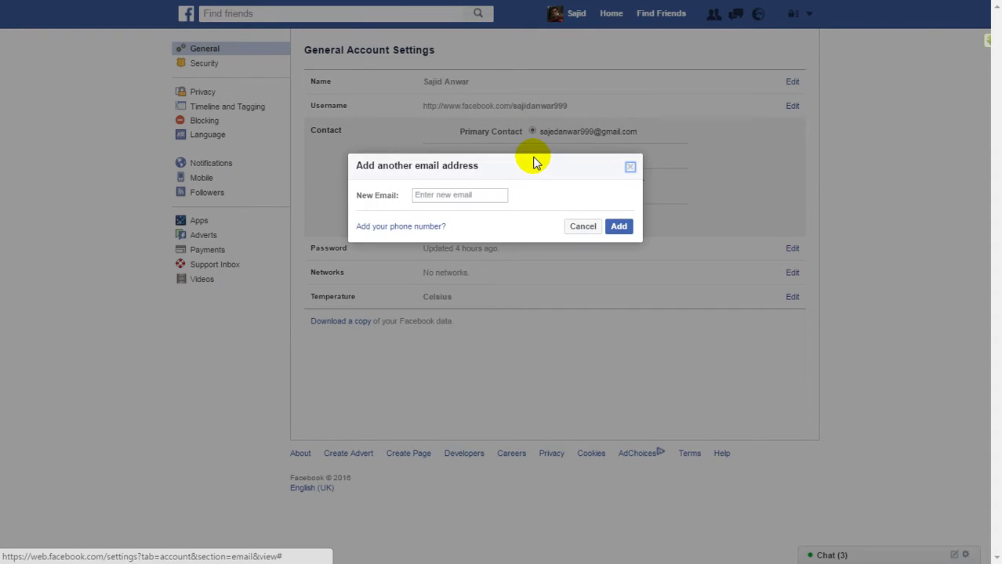
pyautogui.click(467, 193)
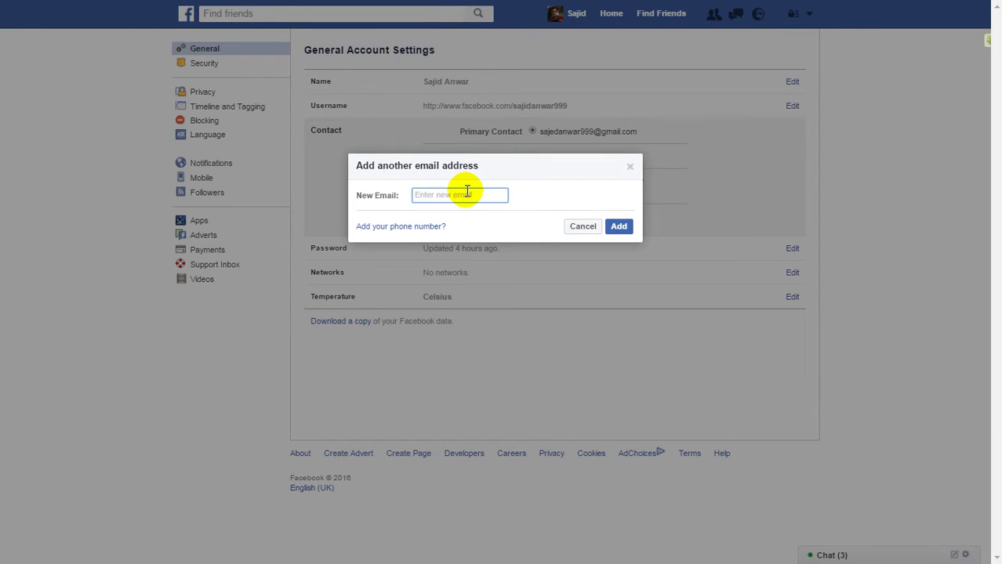
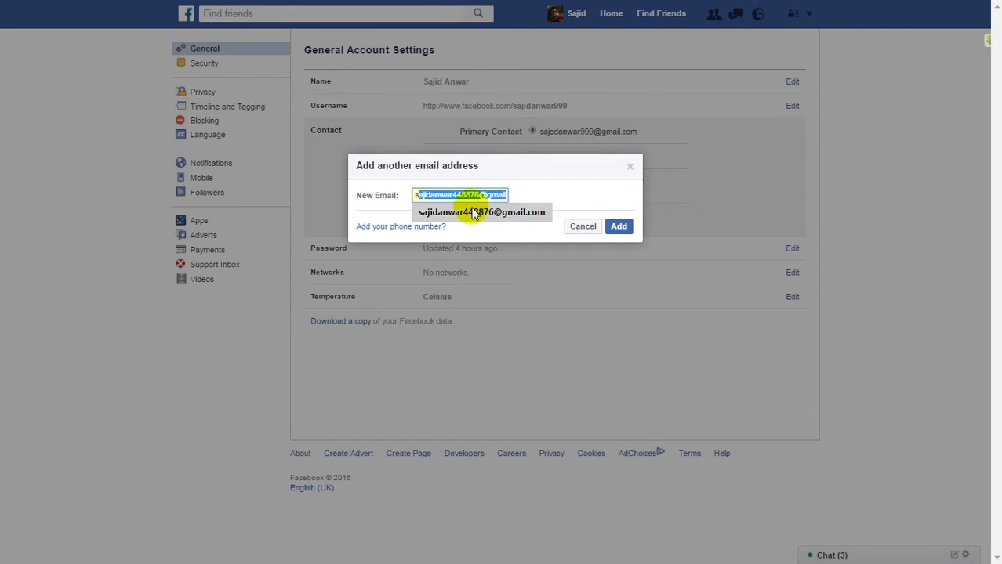
pyautogui.click(472, 208)
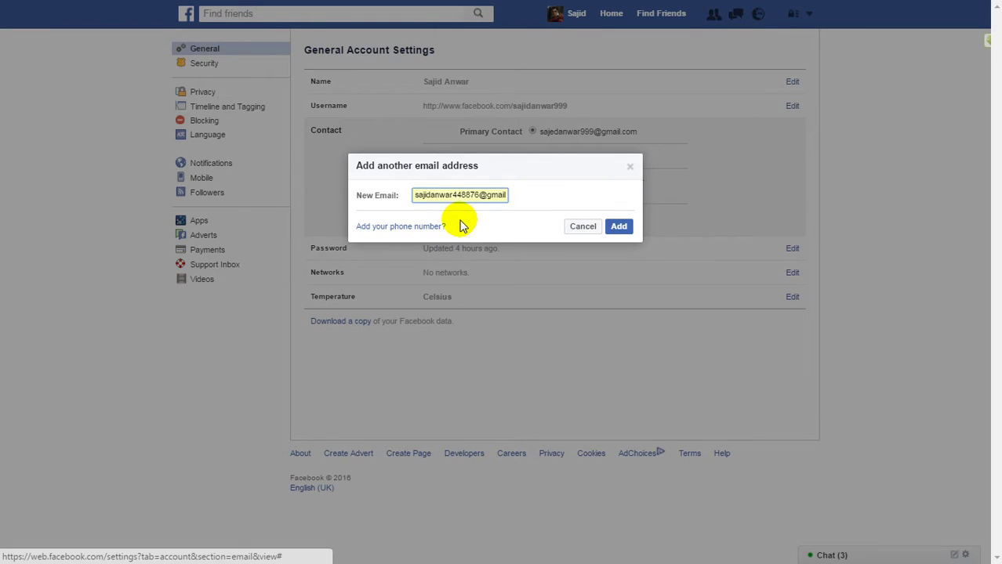
pyautogui.click(619, 226)
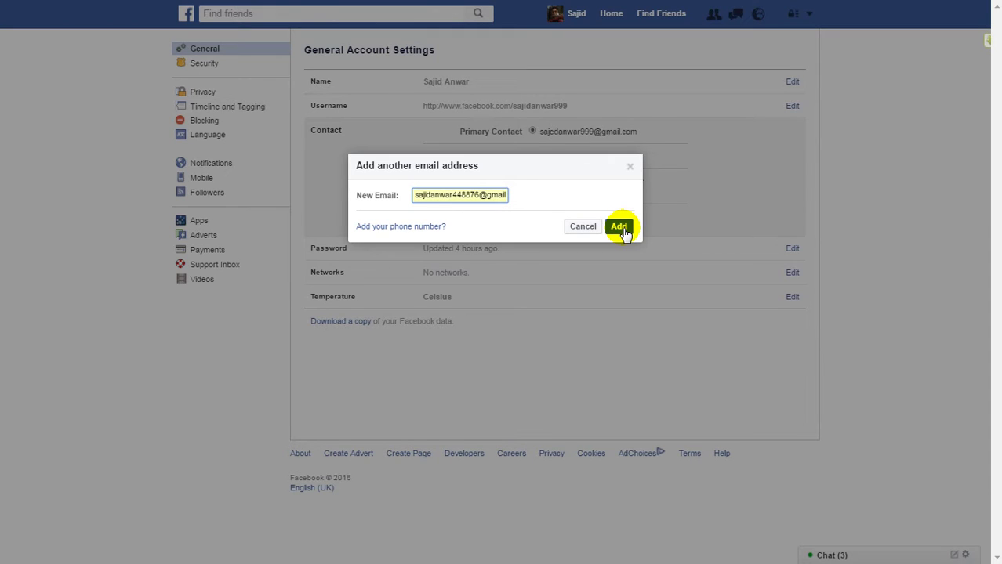
pyautogui.click(619, 226)
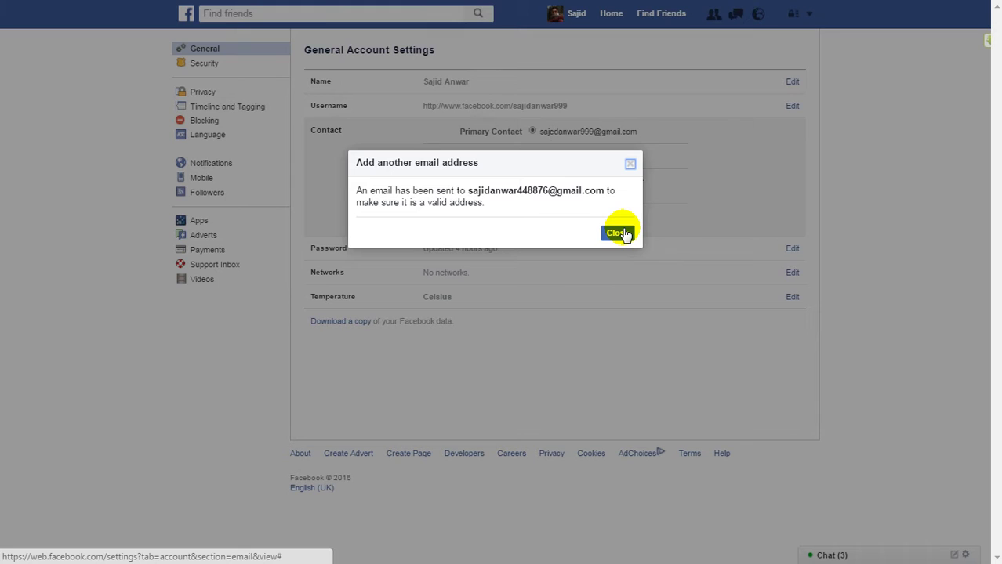
pyautogui.click(618, 233)
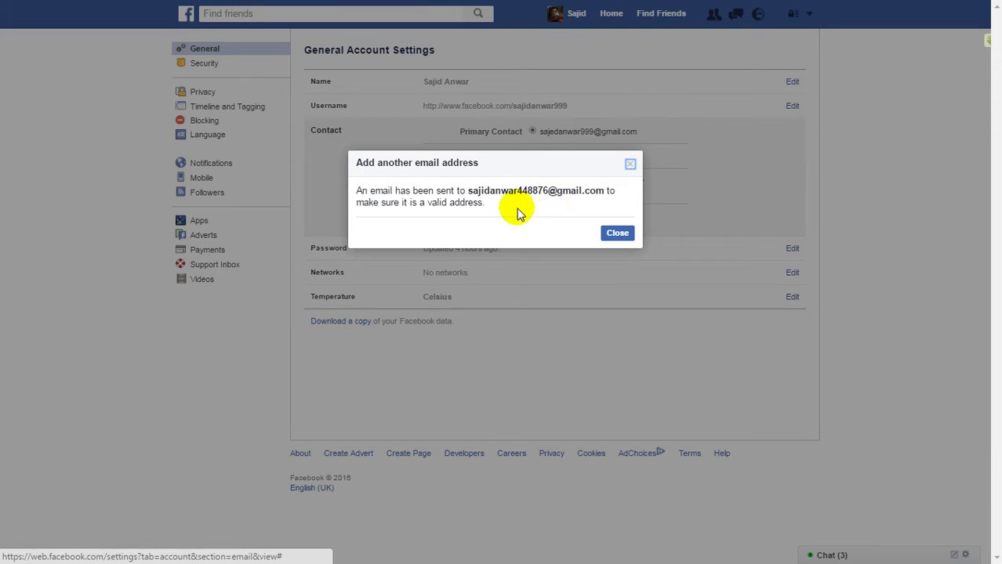
# Dismiss the verification notice and code dialog, then switch to the Gmail tab.
pyautogui.click(616, 233)
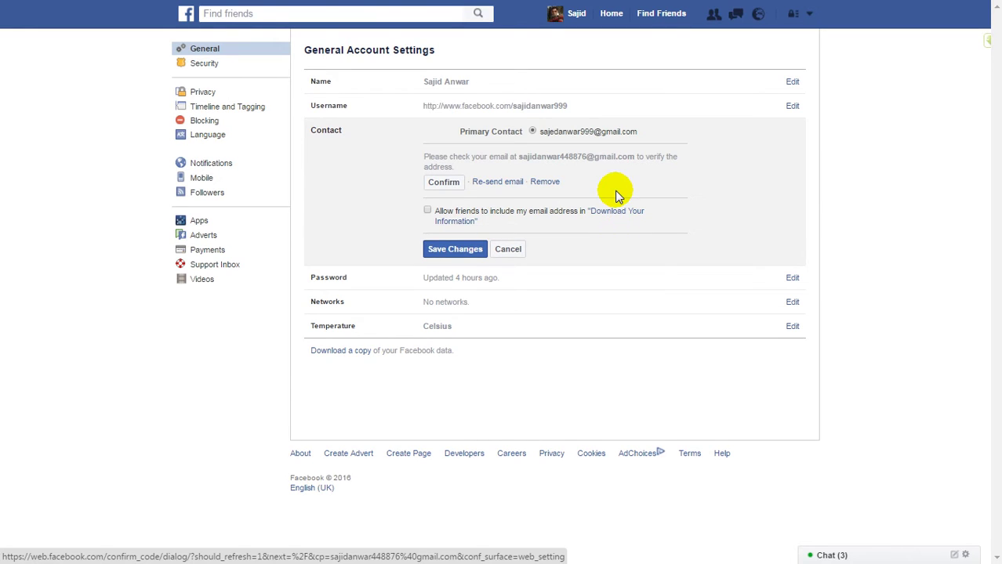
pyautogui.click(446, 183)
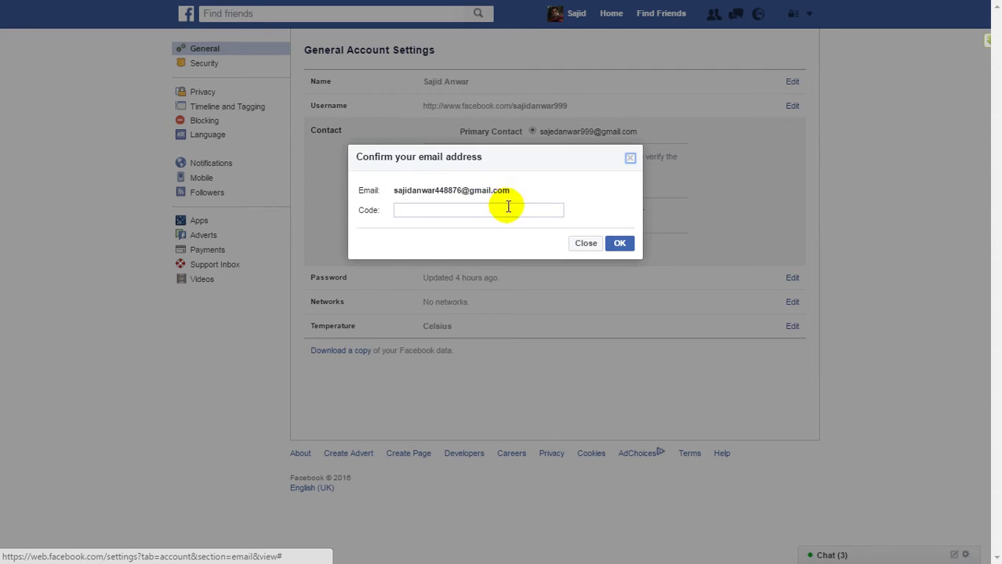
pyautogui.click(632, 159)
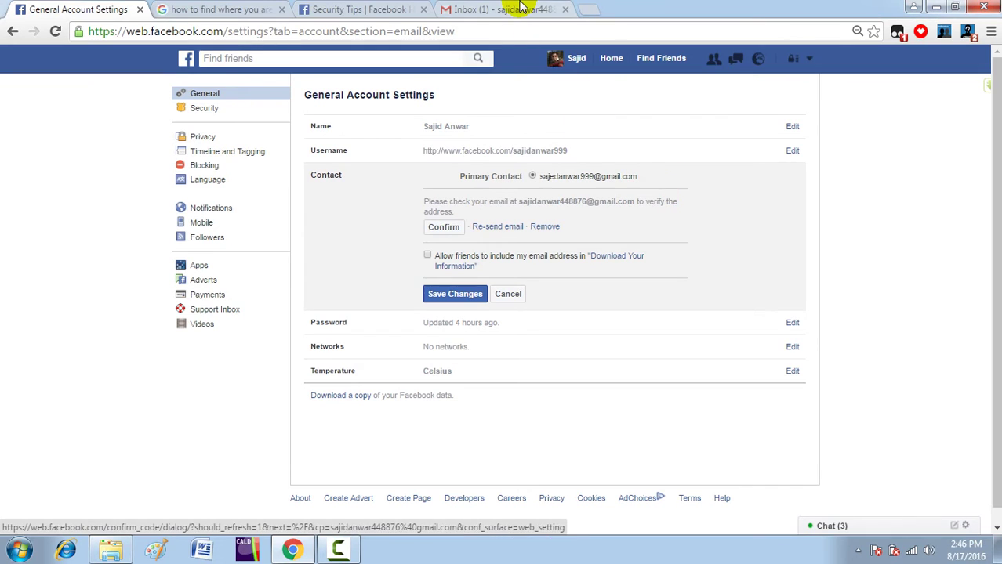
pyautogui.click(521, 8)
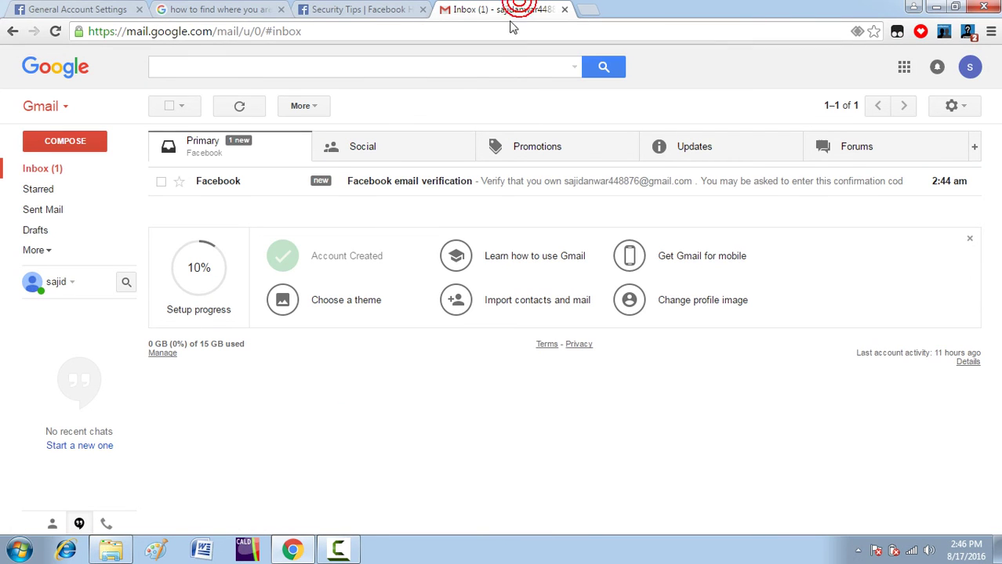
# Copy the confirmation code from Facebook's verification email and return to the settings tab.
pyautogui.click(352, 186)
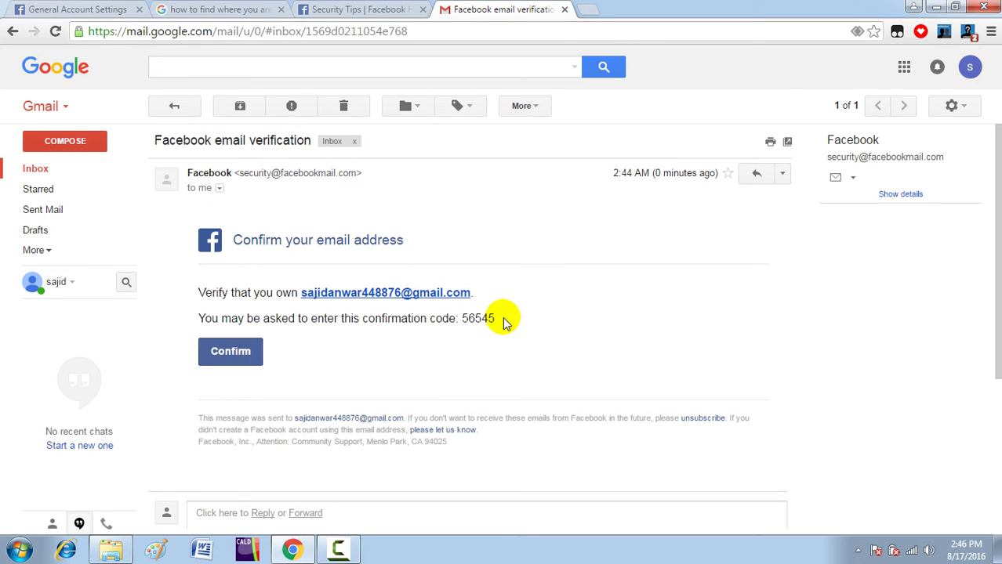
pyautogui.moveTo(504, 322); pyautogui.dragTo(473, 328)
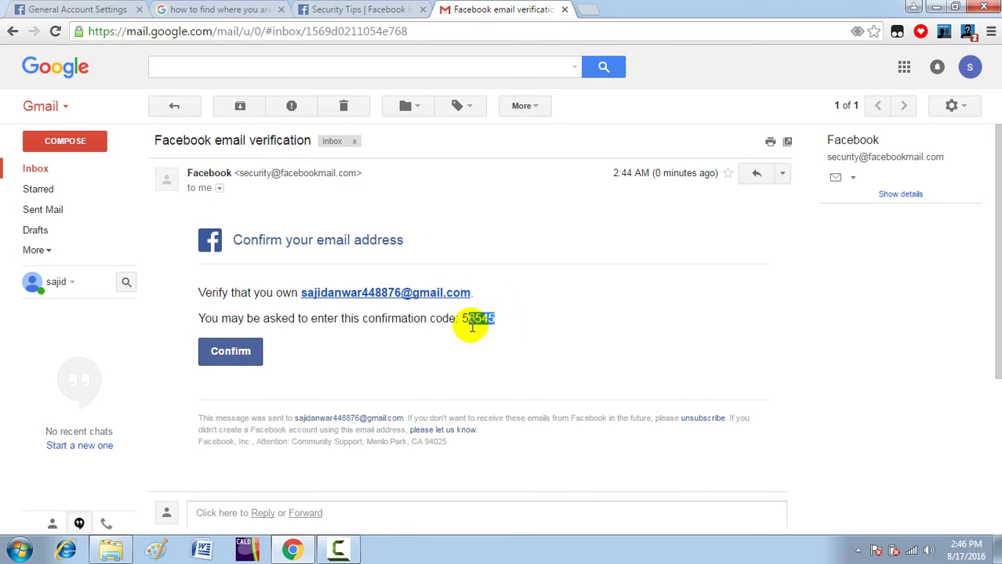
pyautogui.doubleClick(463, 320)
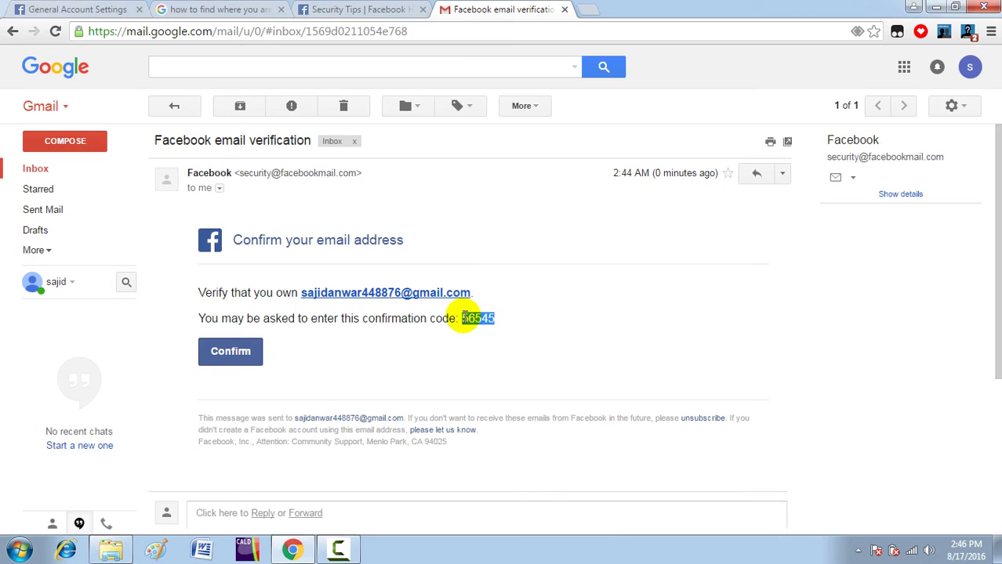
pyautogui.rightClick(477, 318)
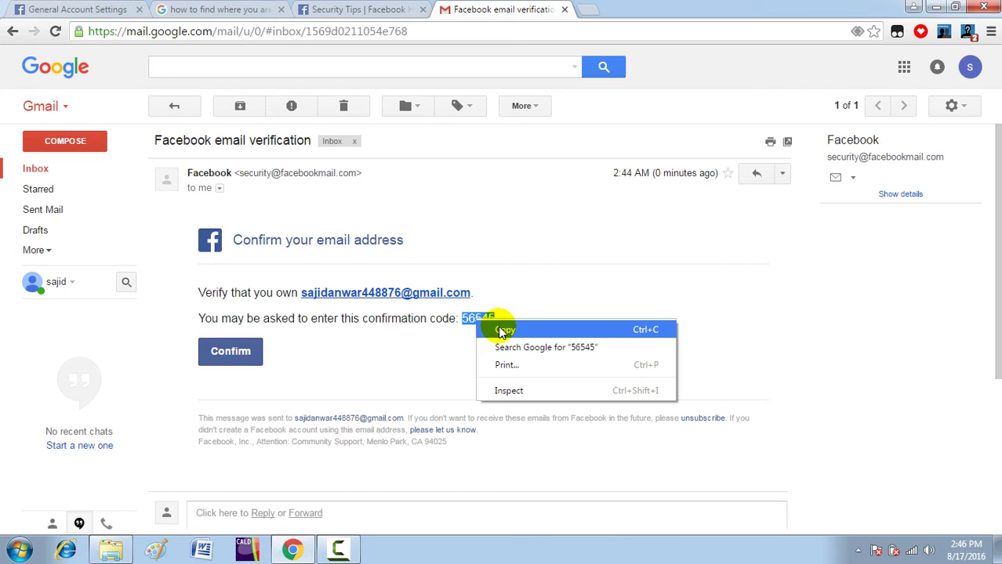
pyautogui.click(498, 328)
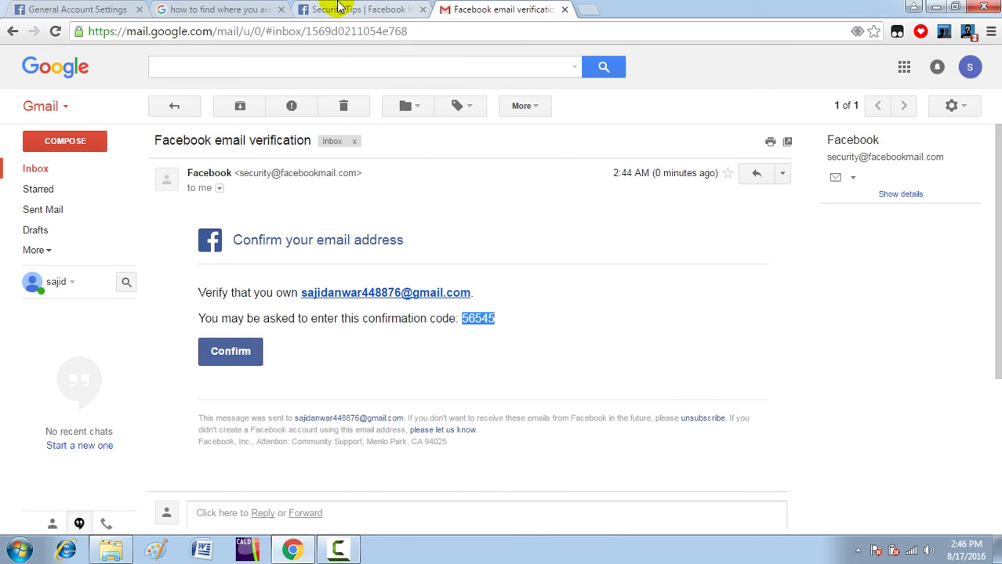
pyautogui.click(110, 9)
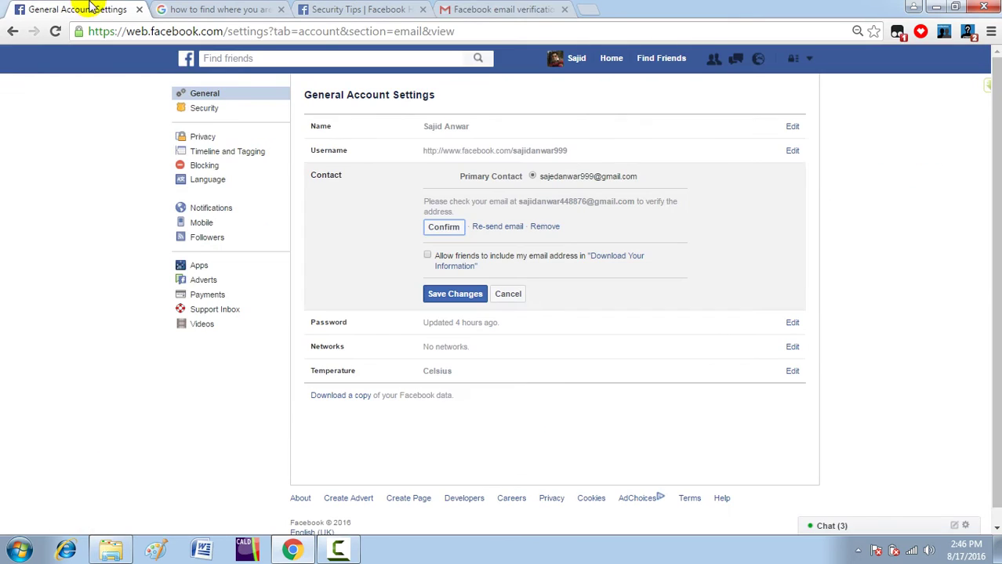
# Paste the copied code into the Confirm dialog to verify the new Gmail address.
pyautogui.click(445, 229)
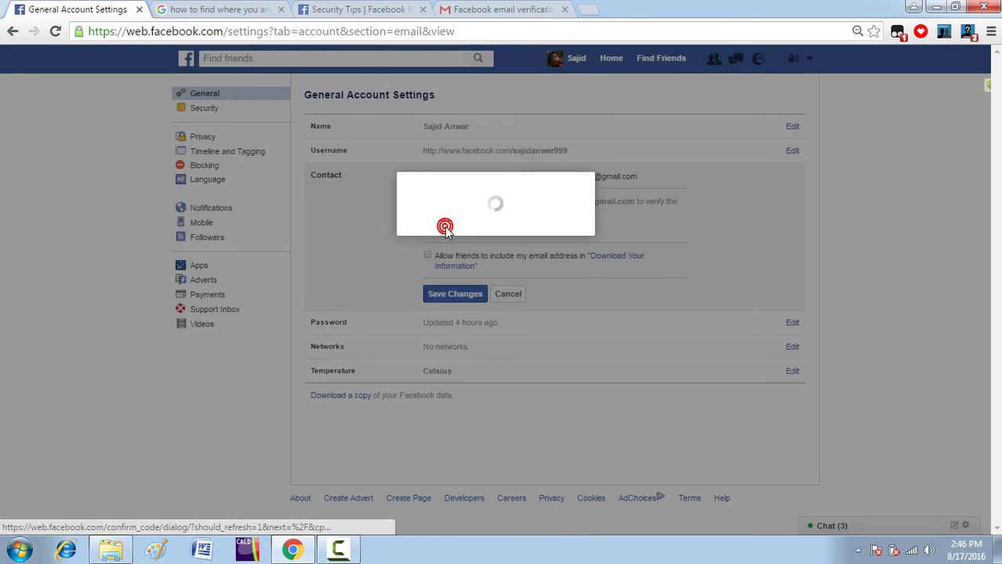
pyautogui.click(445, 229)
pyautogui.rightClick(445, 228)
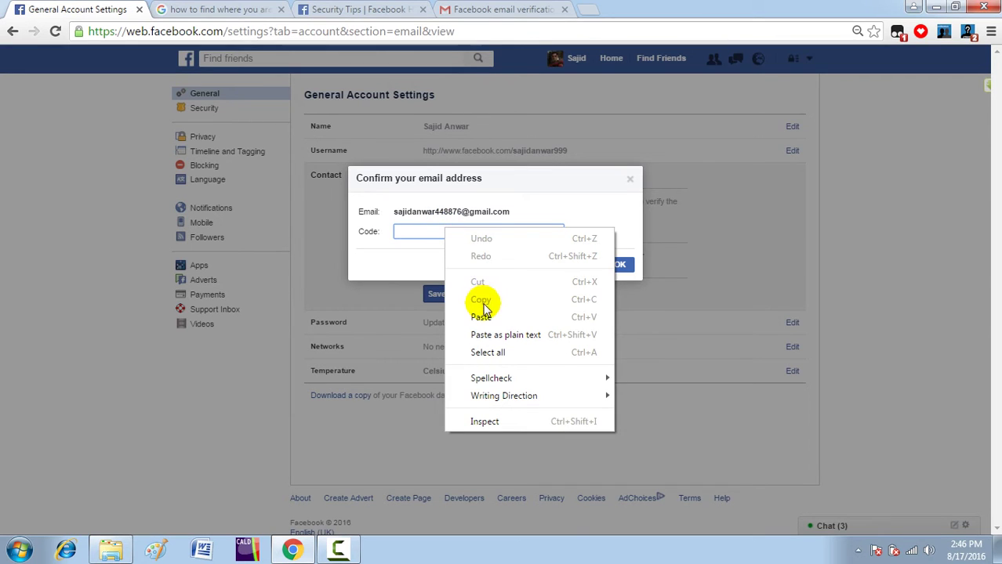
pyautogui.click(482, 317)
pyautogui.click(623, 268)
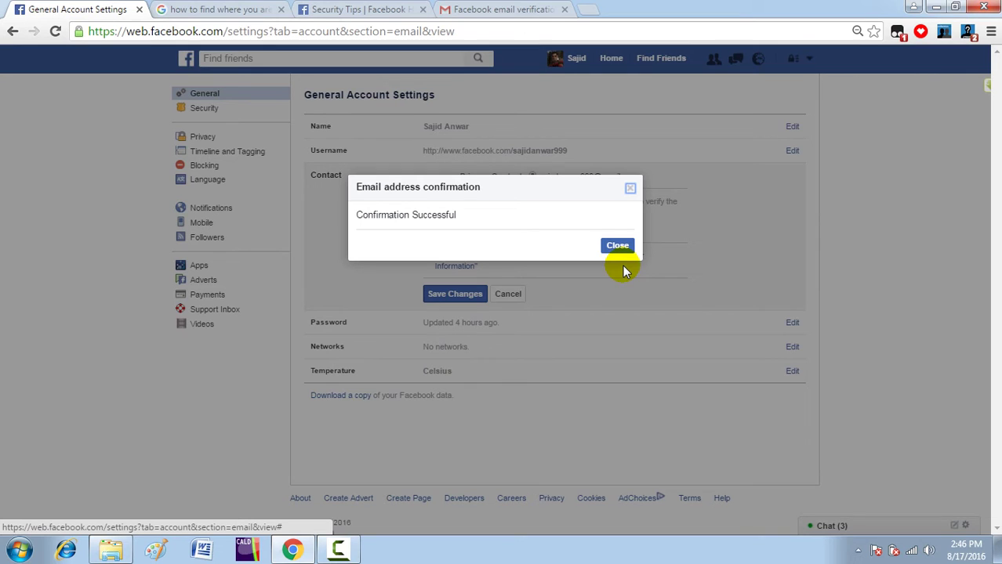
pyautogui.click(619, 246)
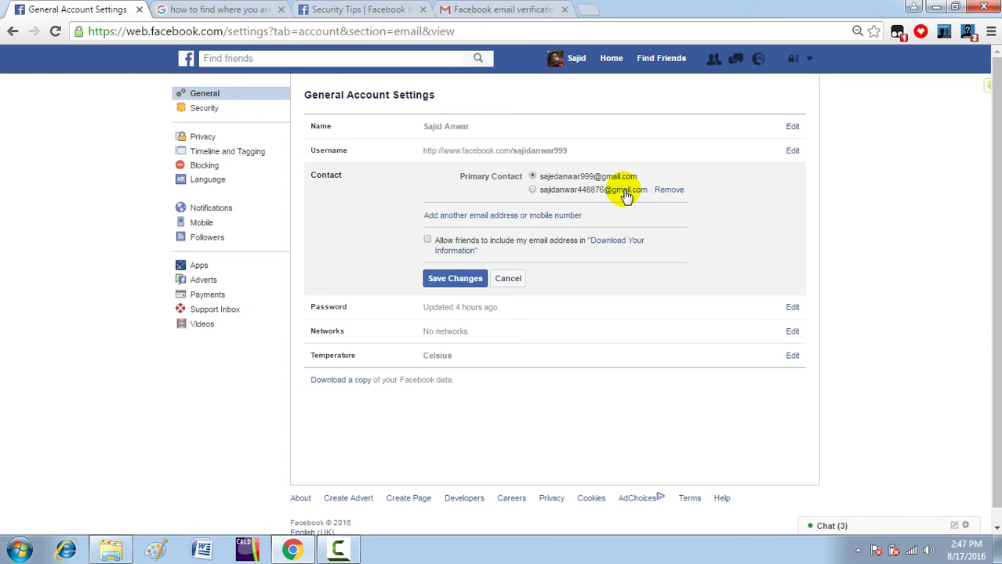
# Save the Contact section with both email addresses listed.
pyautogui.click(464, 281)
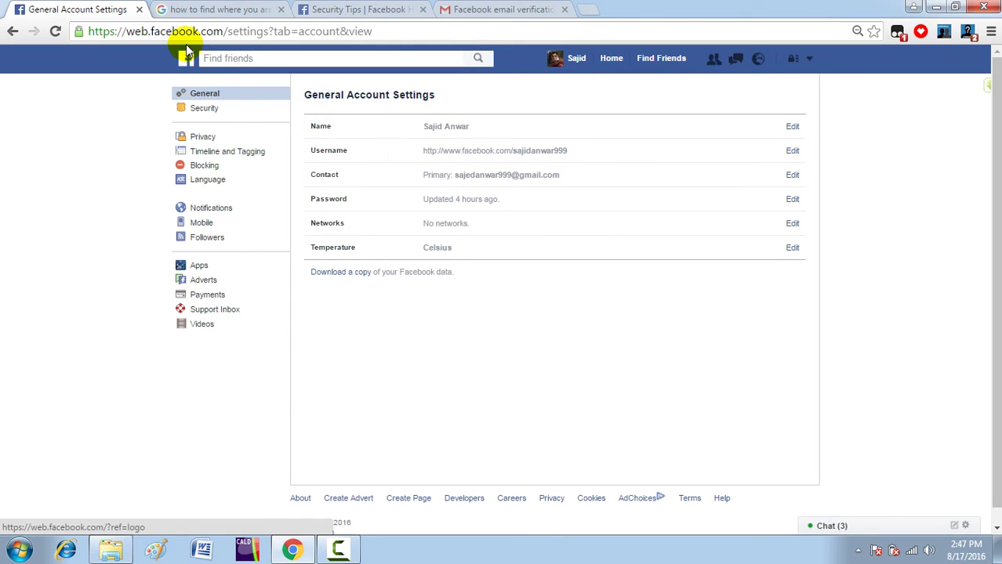
# Switch the URL from 'web' to 'm' and open General > Email address settings.
pyautogui.click(147, 33)
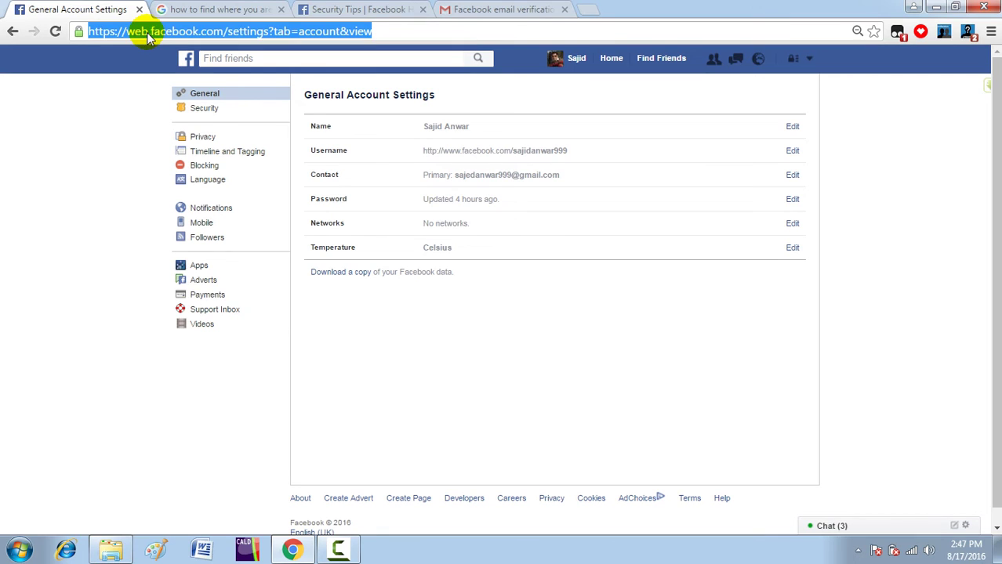
pyautogui.click(146, 31)
pyautogui.click(147, 31)
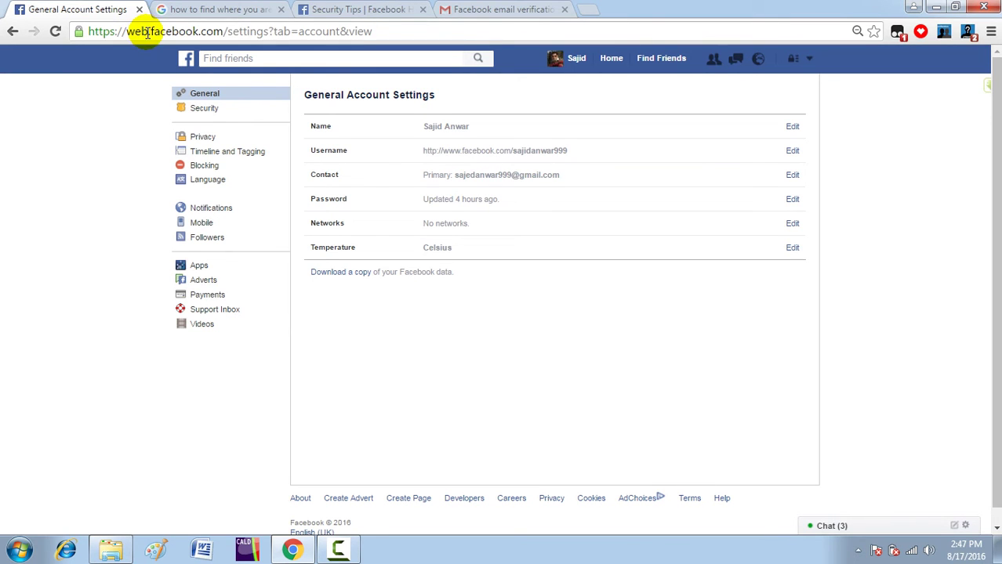
pyautogui.press('BackSpace')
pyautogui.press('BackSpace')
pyautogui.press('BackSpace')
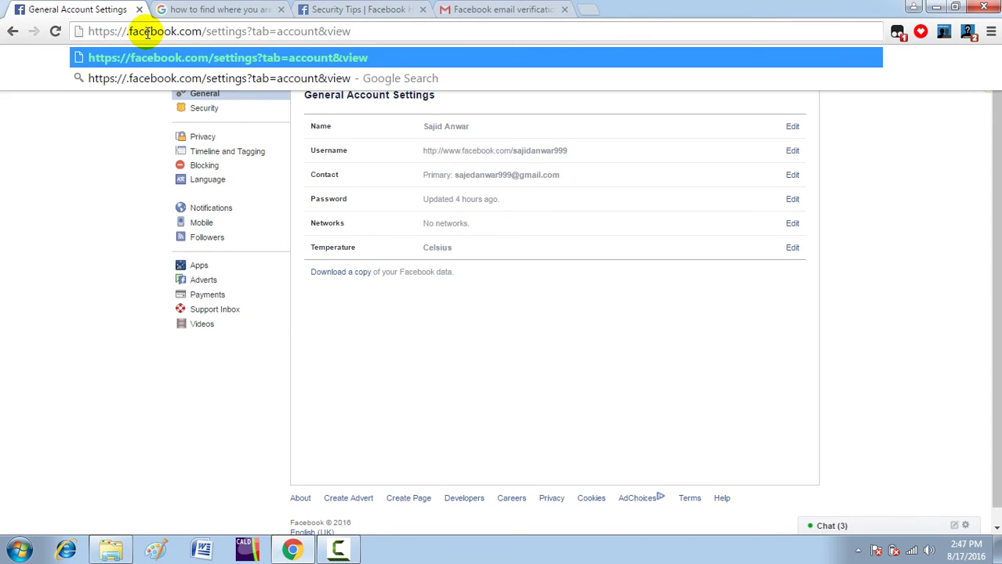
pyautogui.write('m.')
pyautogui.press('Return')
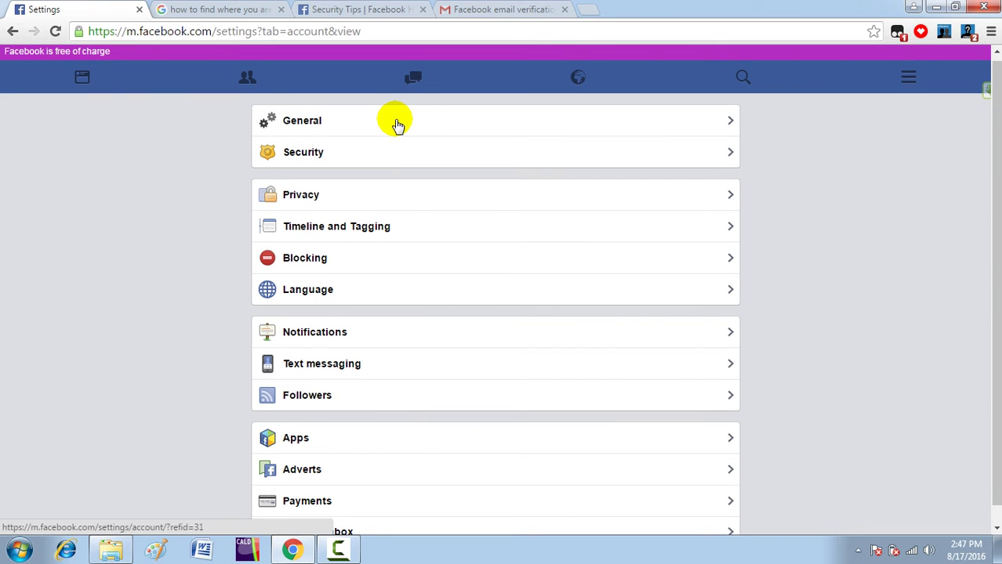
pyautogui.click(397, 124)
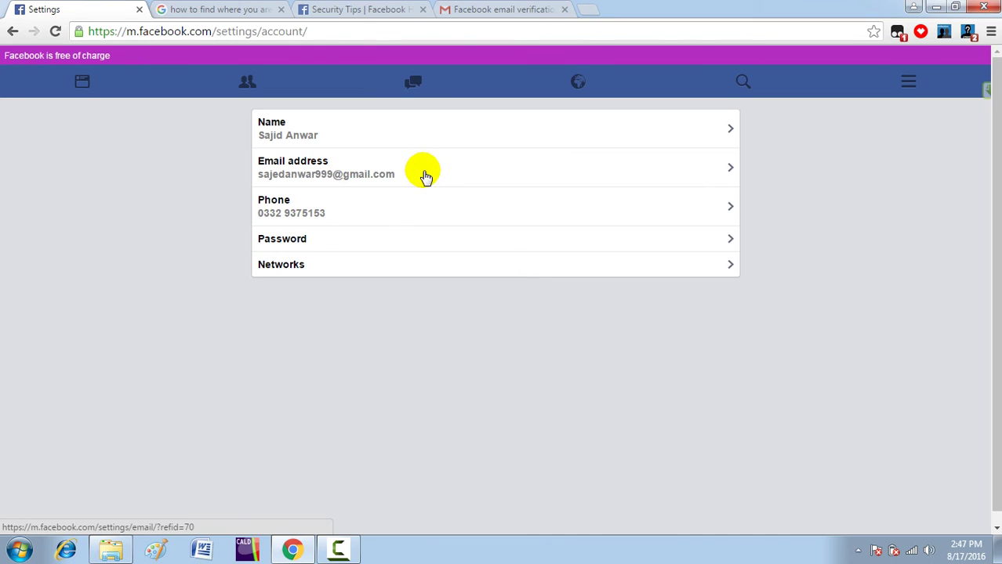
pyautogui.click(437, 175)
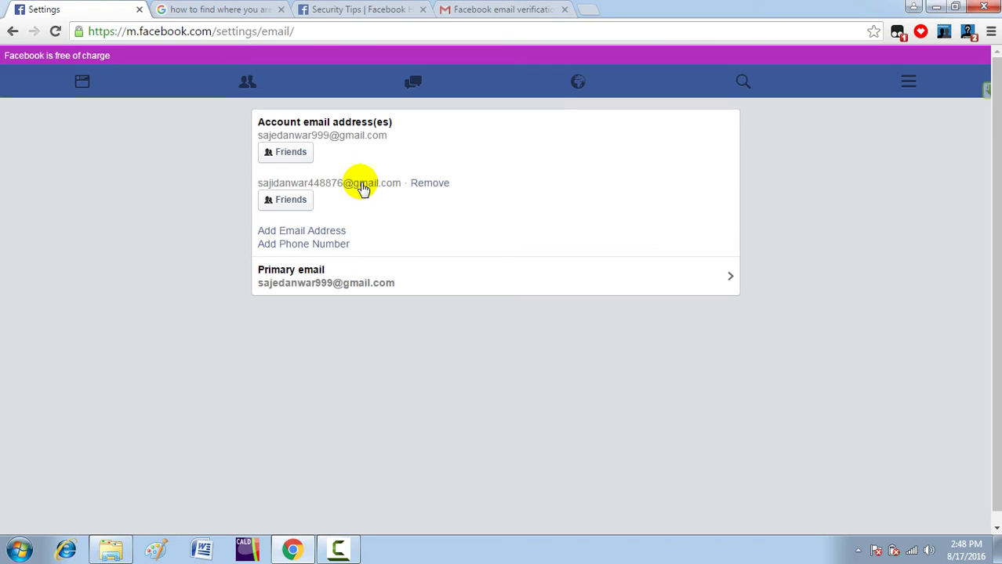
# Select the new Gmail address as primary email and save with the account password.
pyautogui.click(723, 274)
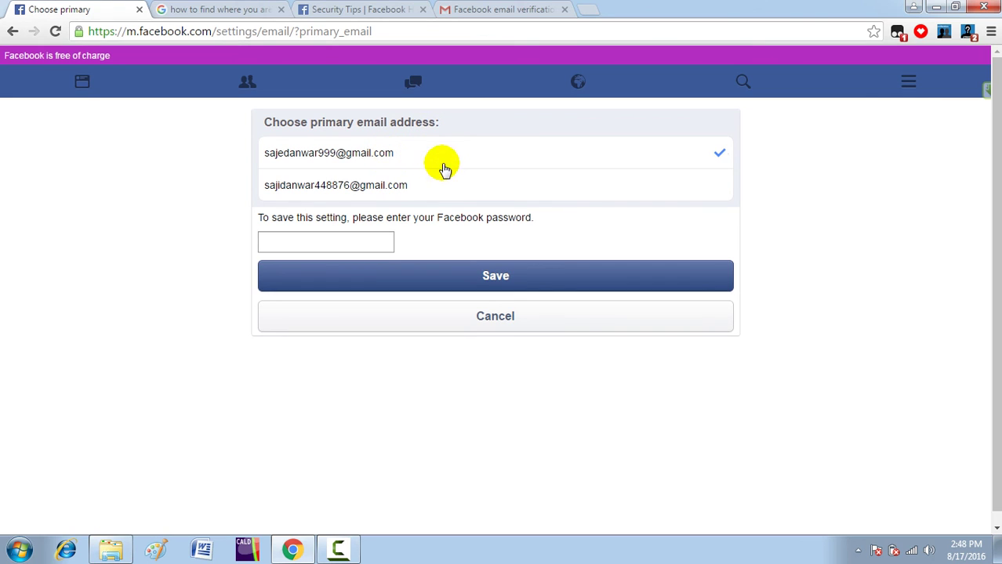
pyautogui.click(702, 192)
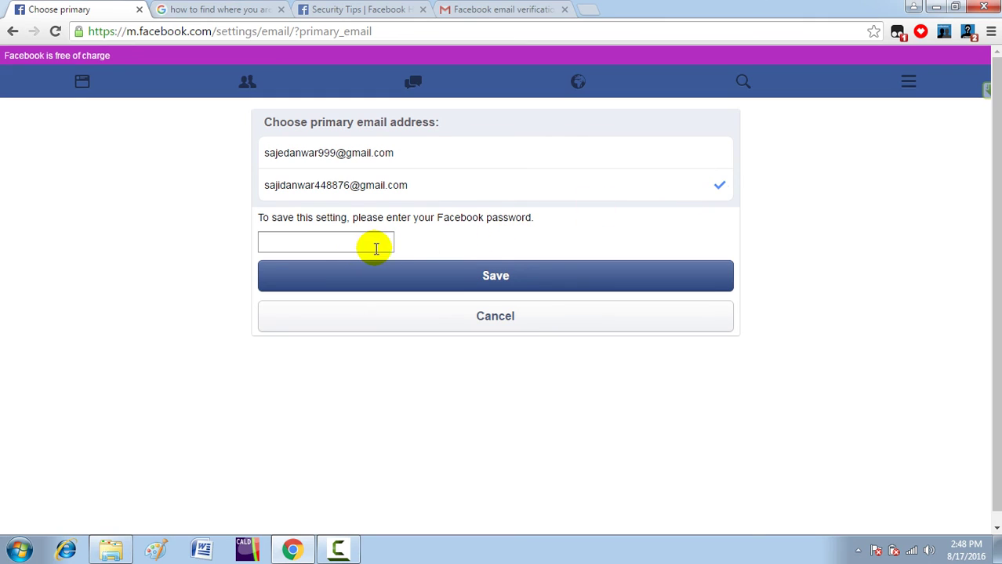
pyautogui.click(338, 249)
pyautogui.click(337, 249)
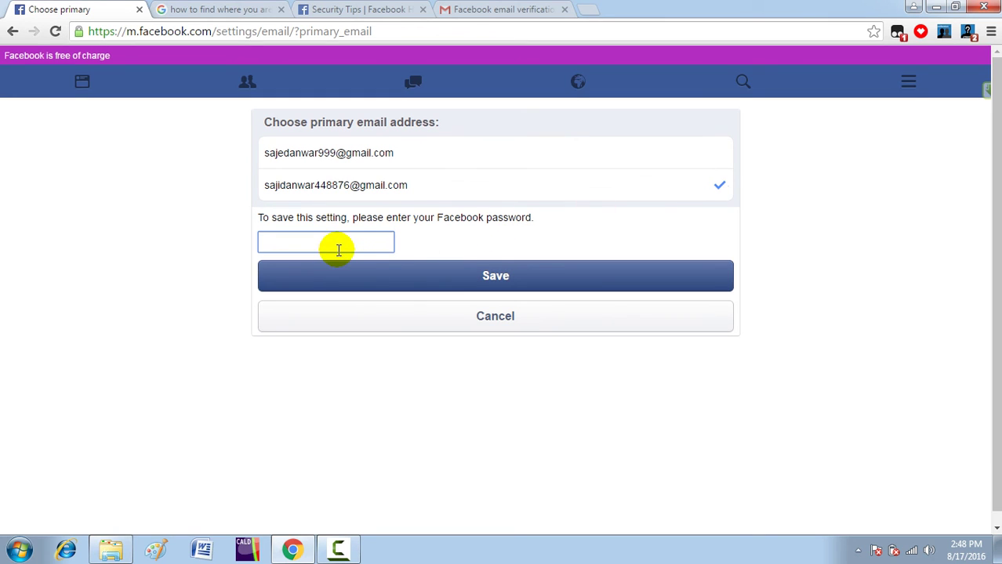
pyautogui.write('••••••')
pyautogui.click(485, 280)
pyautogui.click(485, 281)
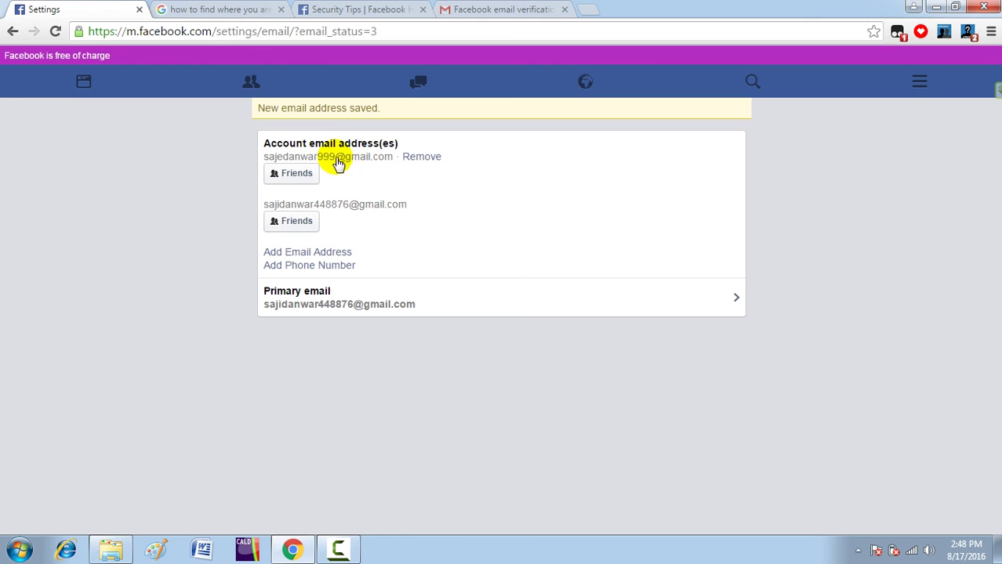
# Remove the original email address, confirming with the account password.
pyautogui.click(422, 158)
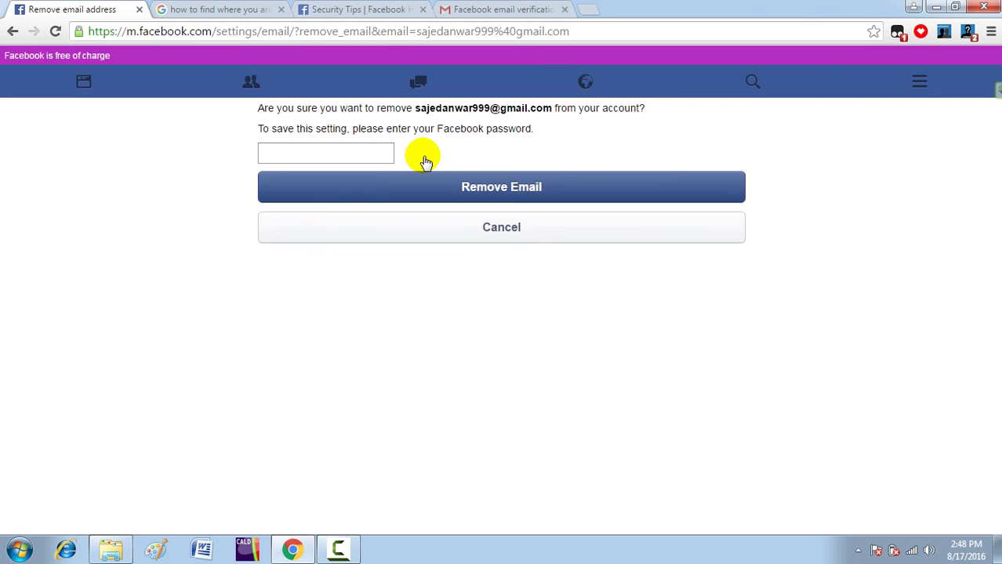
pyautogui.click(327, 154)
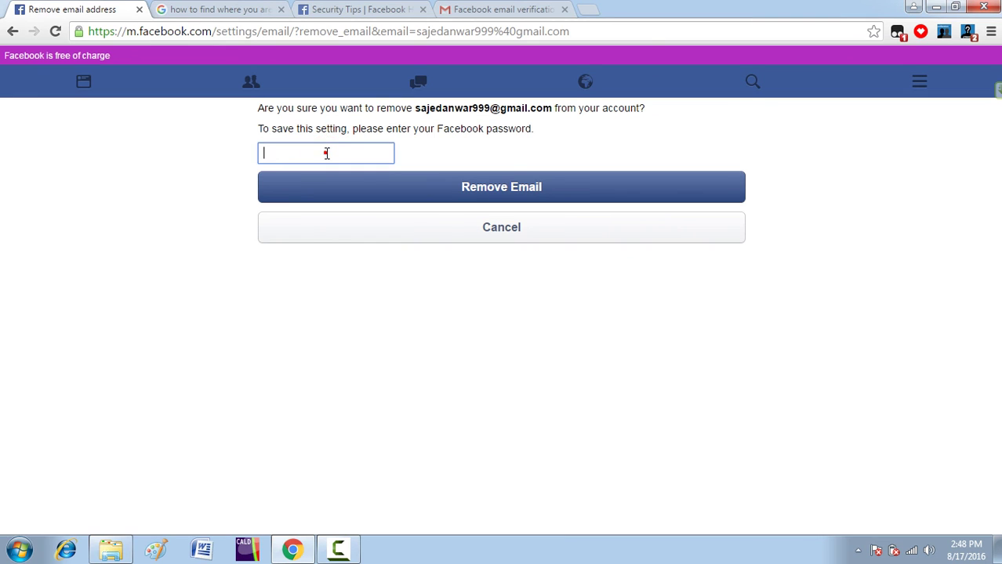
pyautogui.write('••••••')
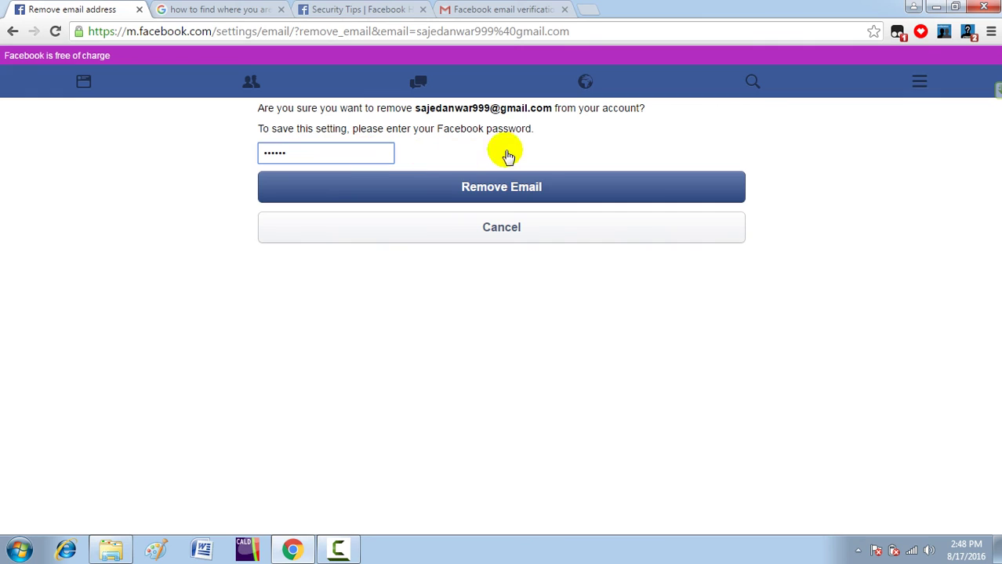
pyautogui.click(511, 188)
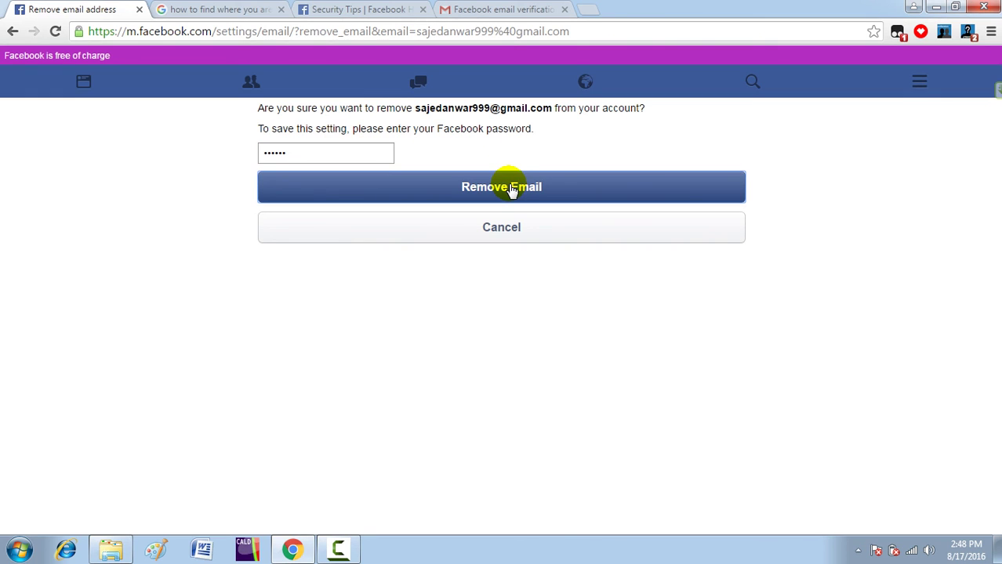